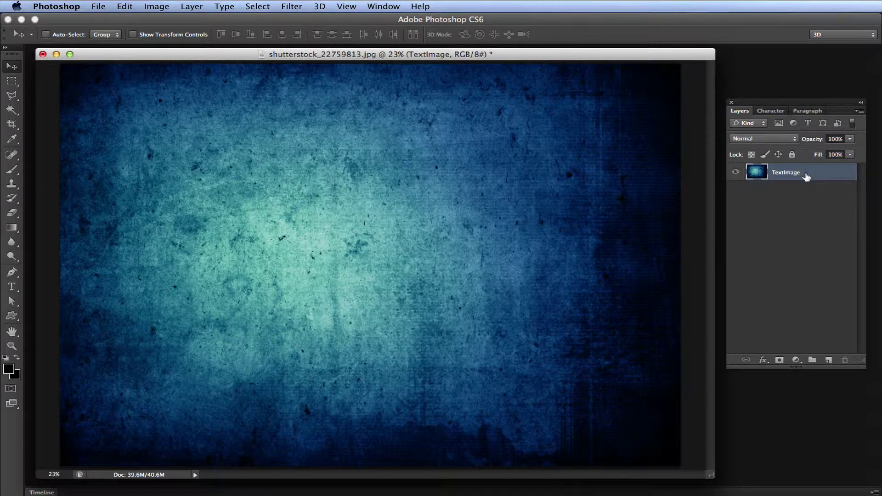
# Create a new layer and fill it with white using the default colours.
pyautogui.click(829, 359)
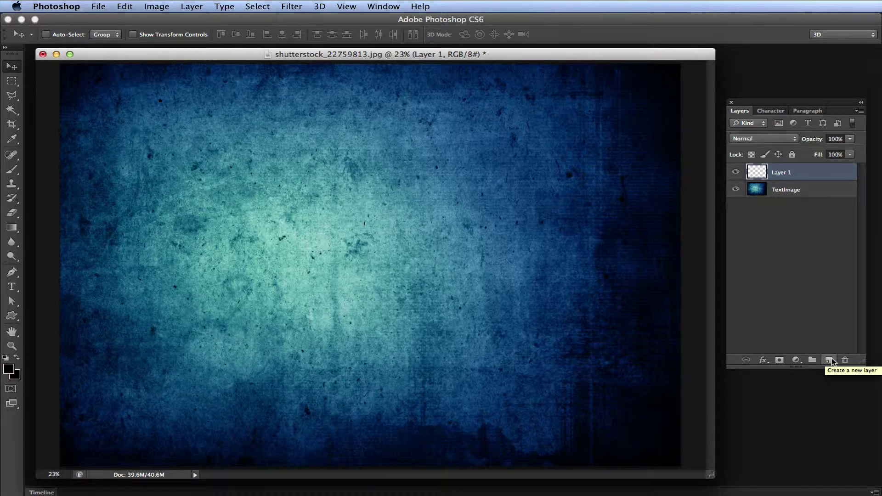
pyautogui.press('d')
pyautogui.press('super+BackSpace')
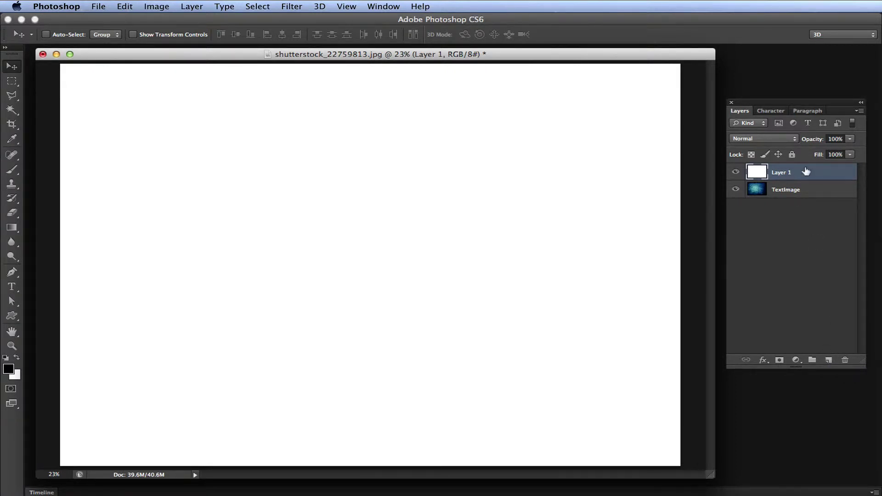
# Move the white layer below TextImage and rename it BG.
pyautogui.moveTo(807, 171); pyautogui.dragTo(791, 195)
pyautogui.doubleClick(789, 191)
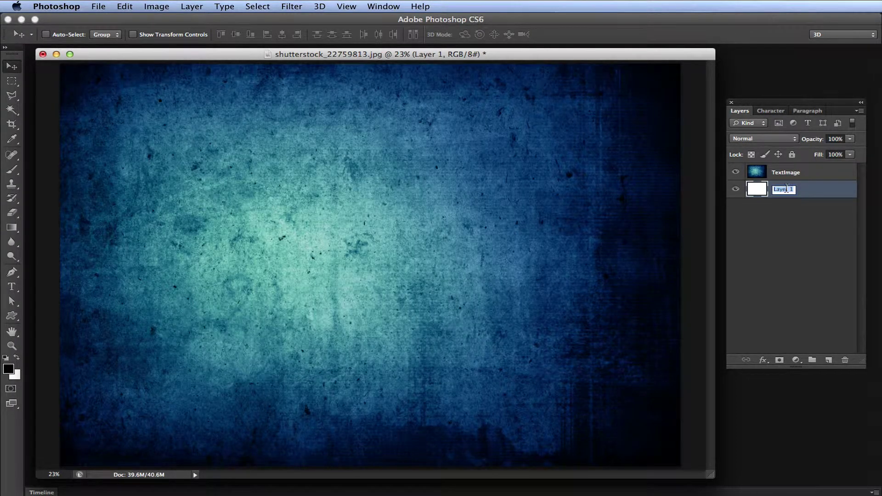
pyautogui.write('BG')
pyautogui.press('Return')
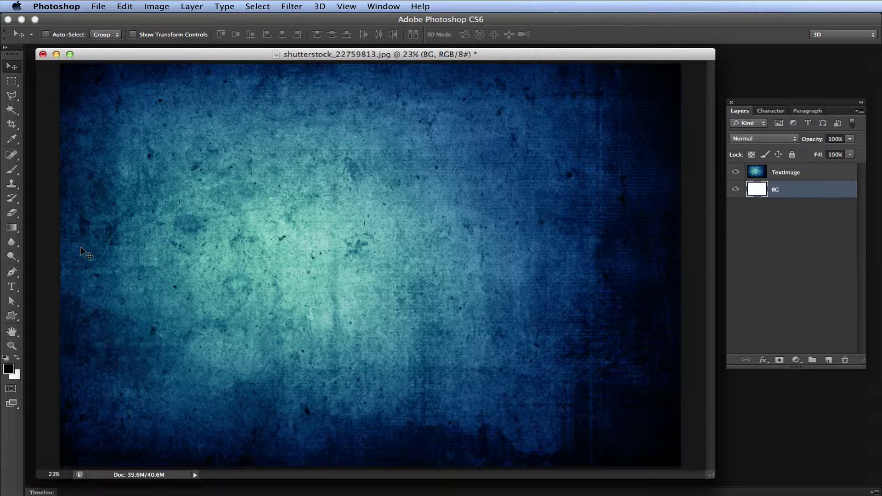
# Add a 72 pt text line on the canvas and position it.
pyautogui.press('t')
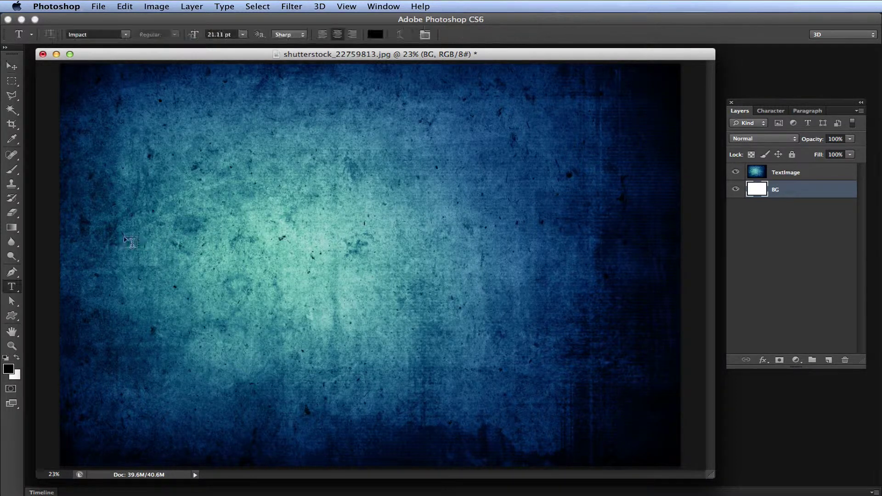
pyautogui.click(131, 242)
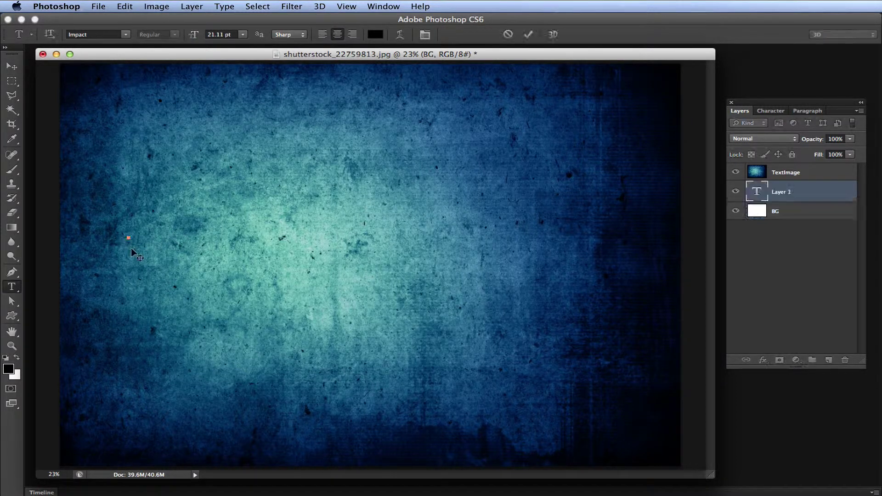
pyautogui.click(243, 34)
pyautogui.click(239, 150)
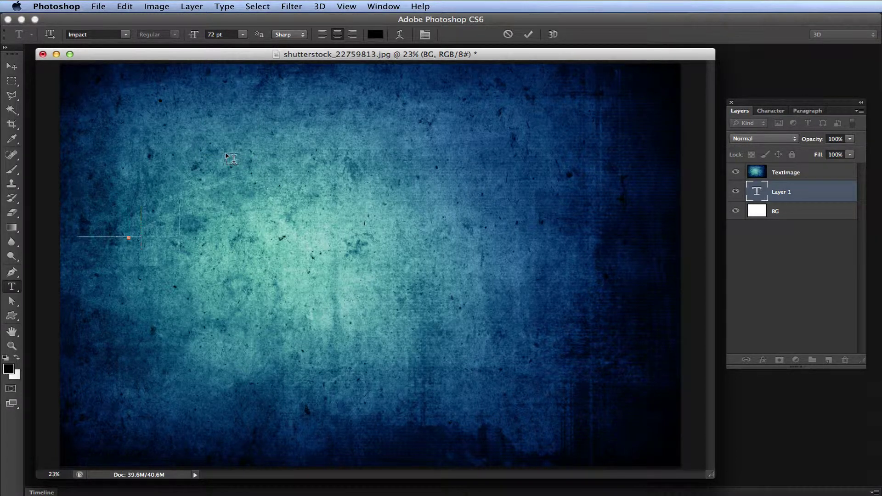
pyautogui.write('GRUNGE')
pyautogui.click(11, 67)
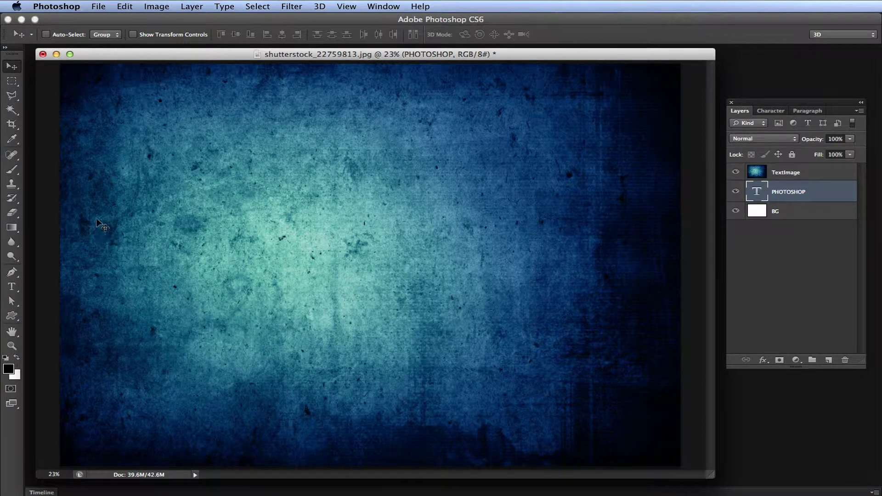
pyautogui.moveTo(119, 226); pyautogui.dragTo(468, 265)
# Move the PHOTOSHOP layer above TextImage and reposition the text.
pyautogui.moveTo(823, 197); pyautogui.dragTo(821, 168)
pyautogui.moveTo(441, 238); pyautogui.dragTo(241, 174)
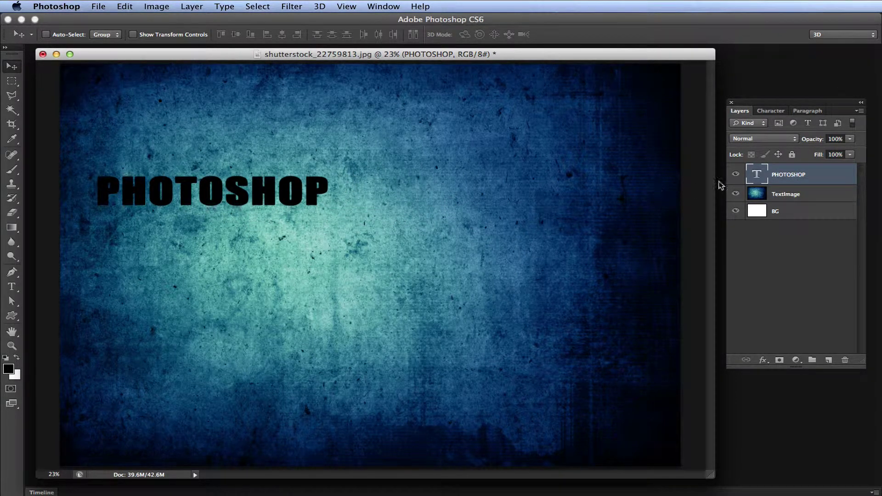
pyautogui.click(770, 111)
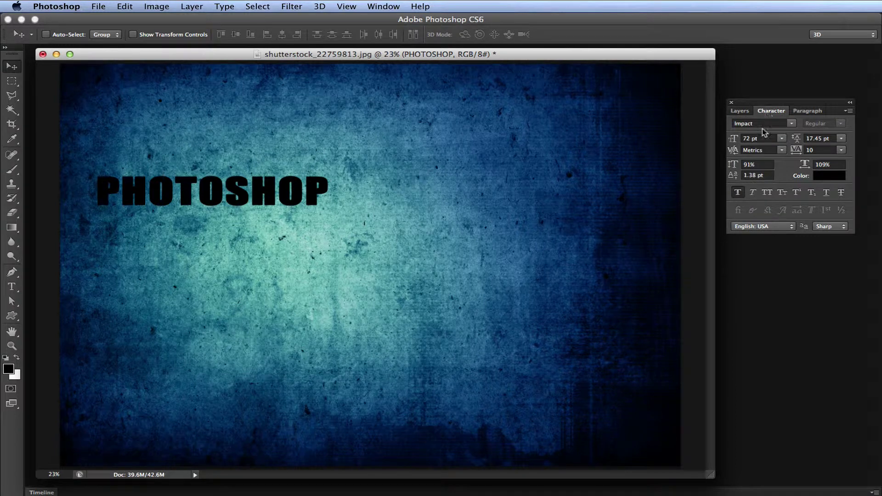
pyautogui.click(741, 112)
# Free Transform the PHOTOSHOP text larger across the canvas and shift it slightly down.
pyautogui.press('super+t')
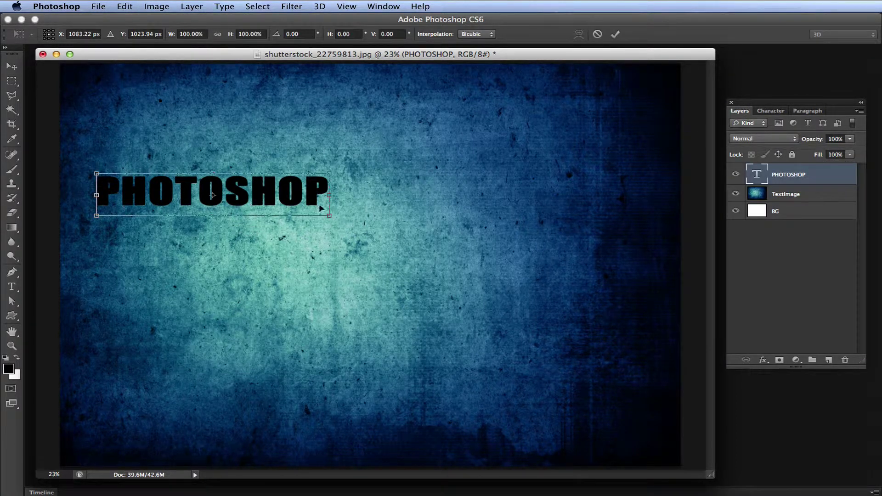
pyautogui.moveTo(324, 211); pyautogui.dragTo(635, 335)
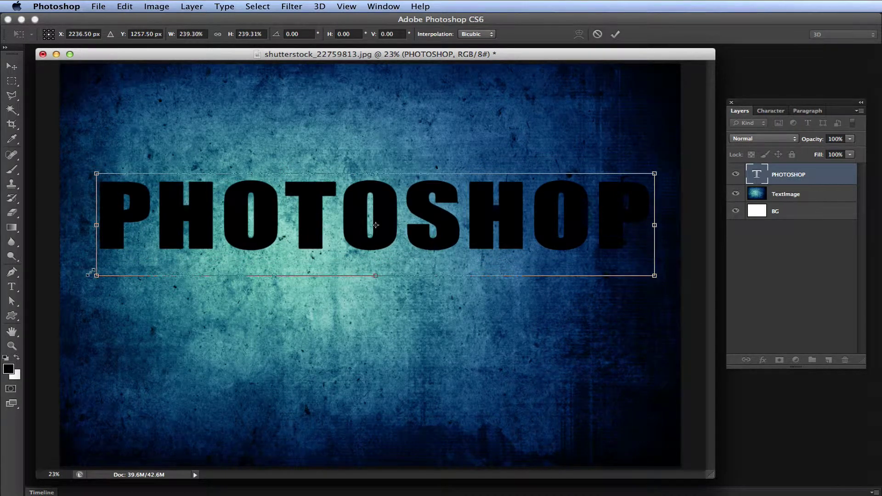
pyautogui.moveTo(95, 276); pyautogui.dragTo(81, 292)
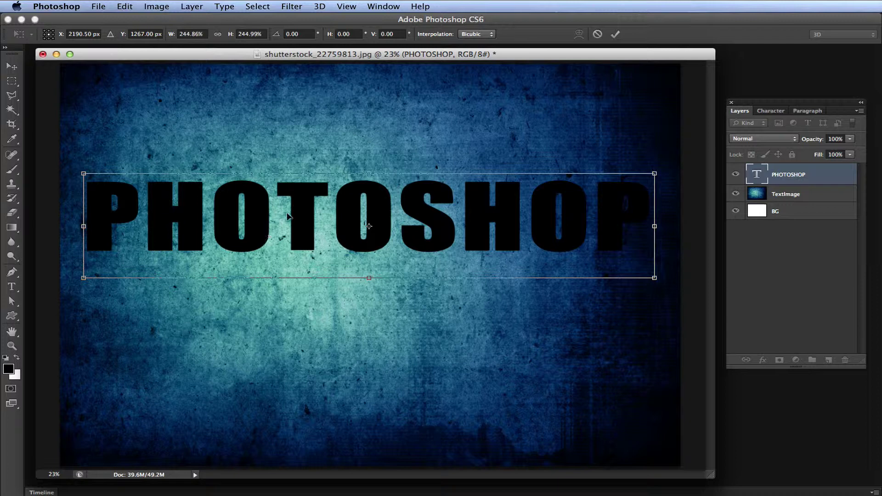
pyautogui.moveTo(289, 216); pyautogui.dragTo(291, 247)
pyautogui.press('Return')
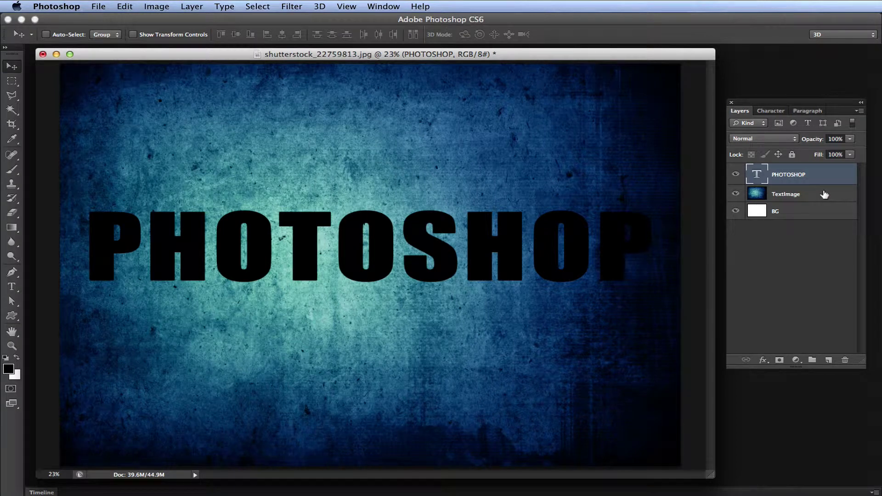
# Move TextImage above the PHOTOSHOP layer and clip the texture into the letters.
pyautogui.click(825, 194)
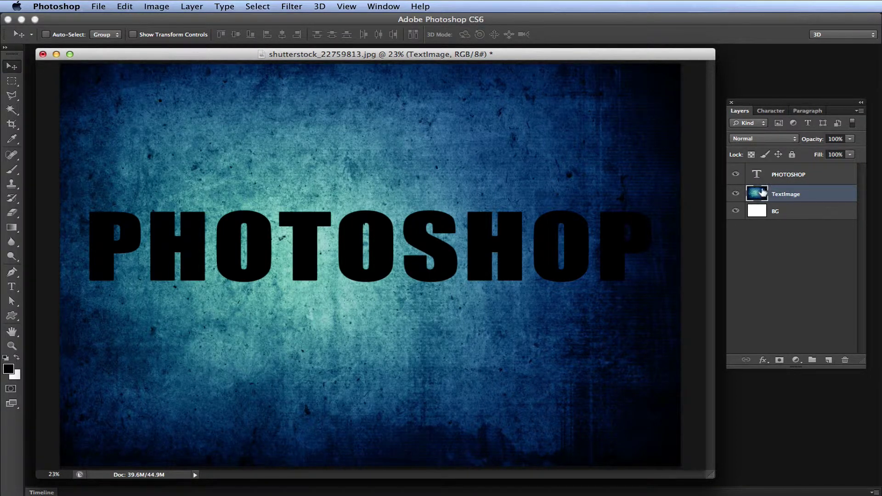
pyautogui.moveTo(449, 137)
pyautogui.mouseDown()
pyautogui.moveTo(453, 176)
pyautogui.moveTo(445, 125)
pyautogui.mouseUp()
pyautogui.moveTo(827, 192); pyautogui.dragTo(819, 166)
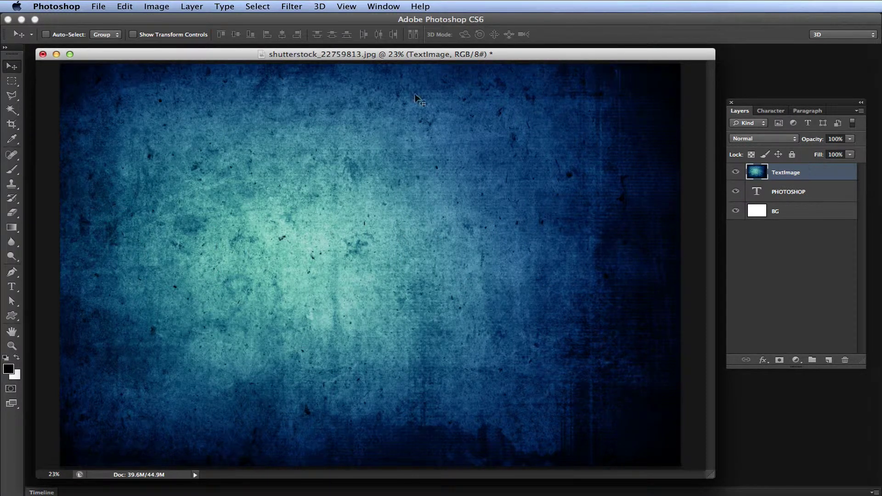
pyautogui.moveTo(415, 105); pyautogui.dragTo(444, 339)
pyautogui.press('super+z')
pyautogui.keyDown('alt'); pyautogui.click(815, 174); pyautogui.keyUp('alt')
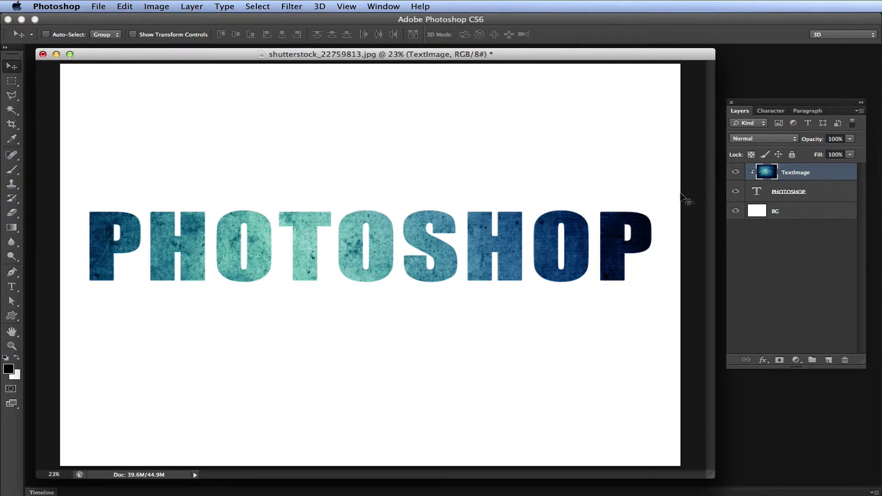
# Scale up and lower the TextImage texture inside the letters with Free Transform.
pyautogui.moveTo(508, 226)
pyautogui.mouseDown()
pyautogui.moveTo(528, 303)
pyautogui.moveTo(569, 294)
pyautogui.moveTo(572, 263)
pyautogui.moveTo(535, 221)
pyautogui.moveTo(452, 203)
pyautogui.moveTo(482, 234)
pyautogui.moveTo(510, 234)
pyautogui.moveTo(503, 239)
pyautogui.mouseUp()
pyautogui.hotkey('ctrl', 't')
pyautogui.moveTo(674, 462); pyautogui.dragTo(716, 428)
pyautogui.hotkey('ctrl', 'space')
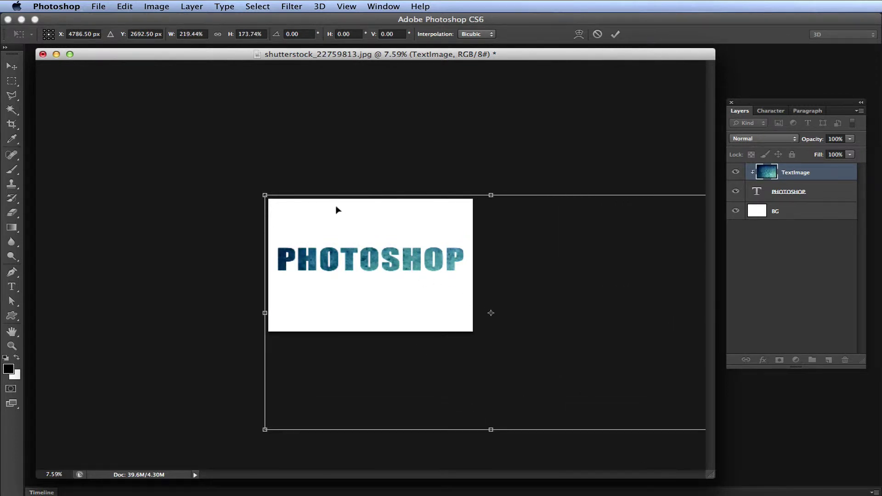
pyautogui.hotkey('ctrl', 'space')
pyautogui.moveTo(344, 184); pyautogui.dragTo(372, 299)
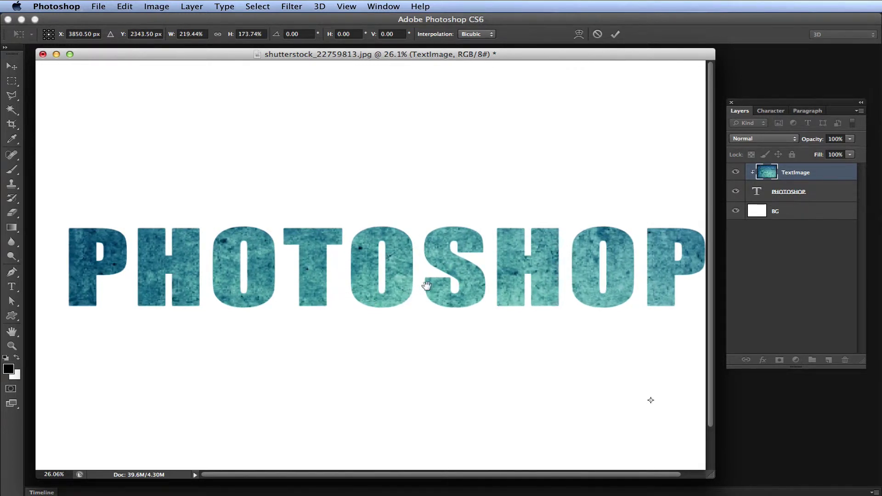
pyautogui.moveTo(426, 286); pyautogui.dragTo(388, 285)
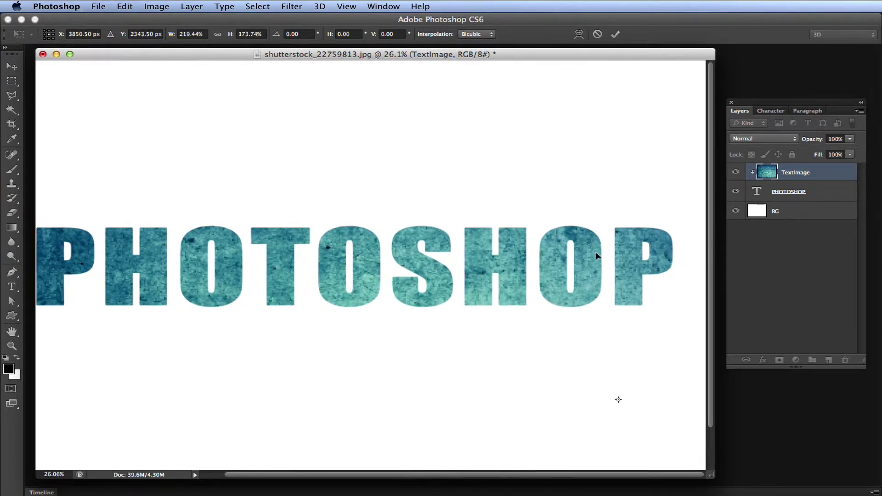
pyautogui.press('Return')
pyautogui.moveTo(481, 252); pyautogui.dragTo(496, 251)
# Fit the canvas in the window and move the PHOTOSHOP text slightly lower.
pyautogui.press('super+0')
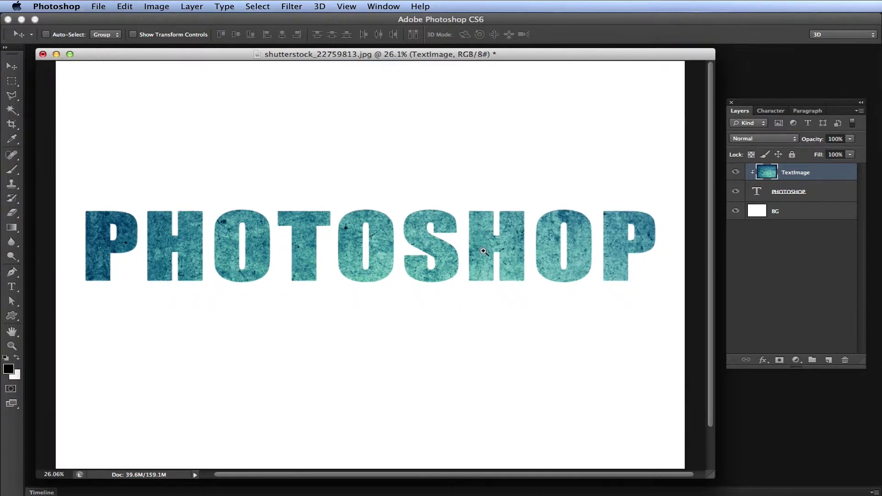
pyautogui.click(837, 189)
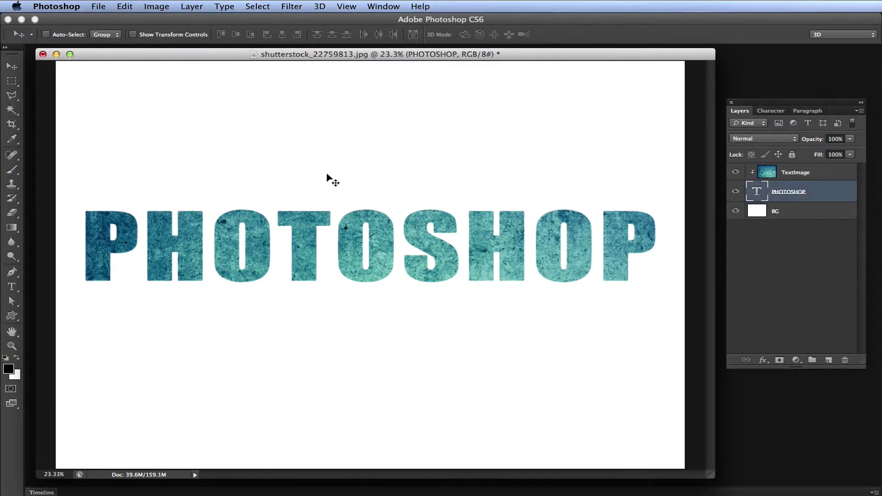
pyautogui.moveTo(335, 207); pyautogui.dragTo(347, 225)
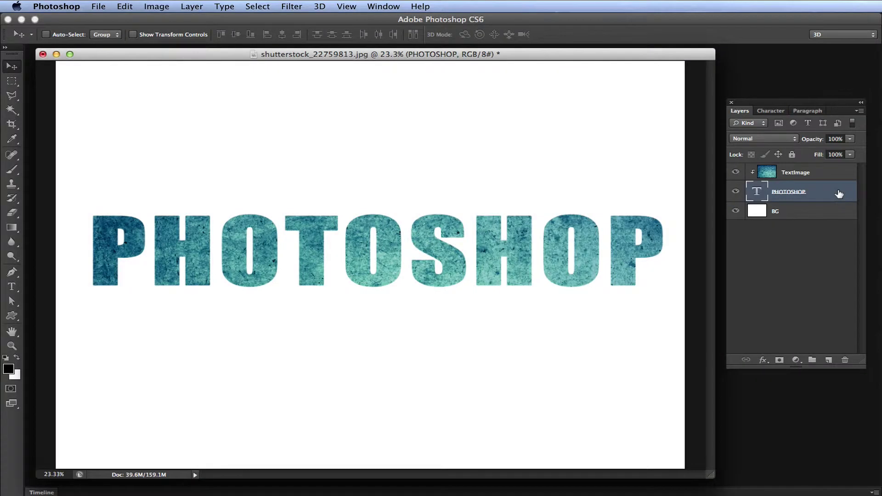
# Add a thick black Stroke to the PHOTOSHOP letters in Layer Style.
pyautogui.doubleClick(839, 194)
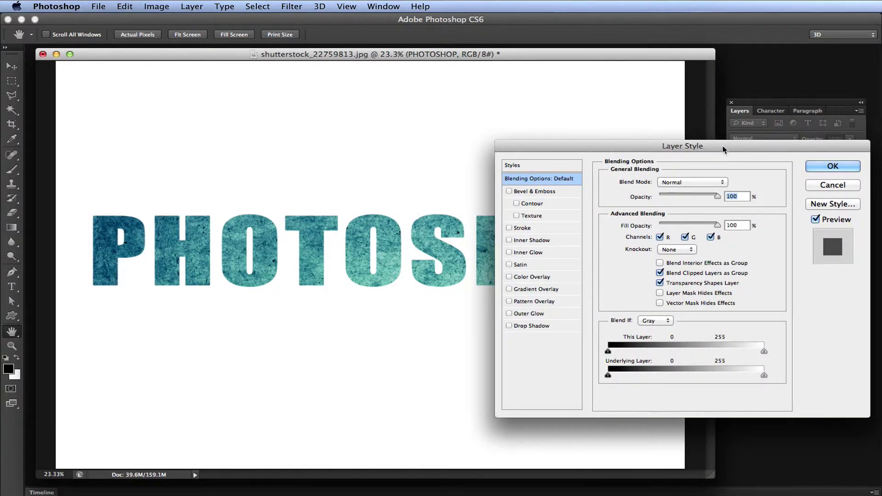
pyautogui.moveTo(723, 150); pyautogui.dragTo(704, 111)
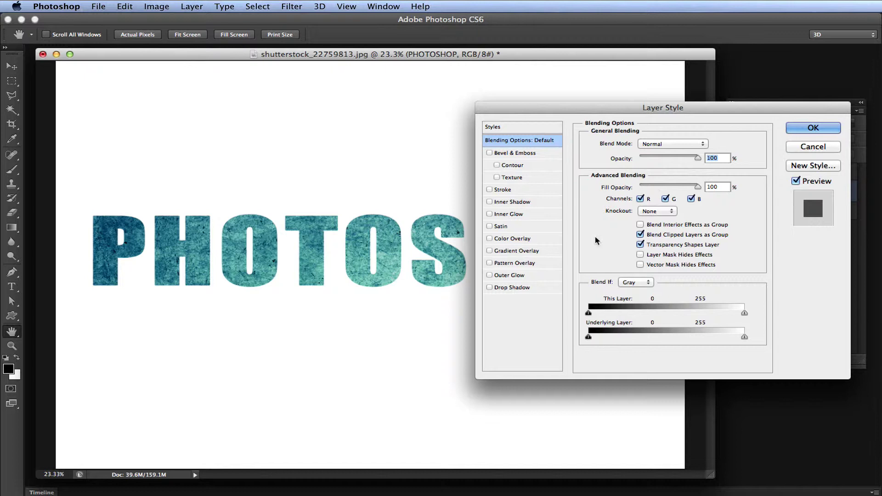
pyautogui.click(489, 190)
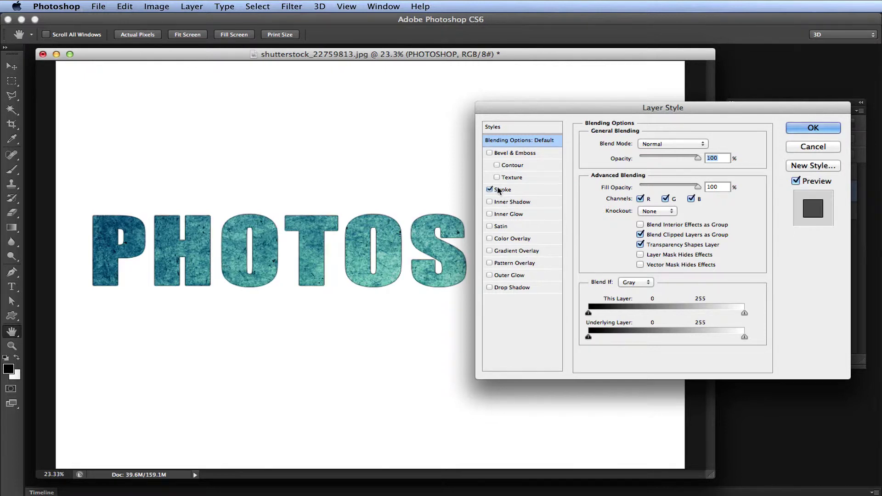
pyautogui.click(507, 189)
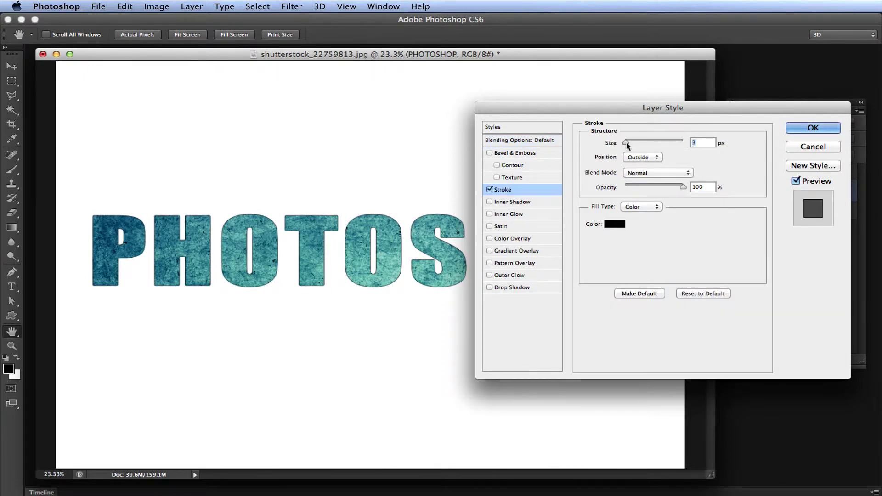
pyautogui.moveTo(627, 143); pyautogui.dragTo(634, 143)
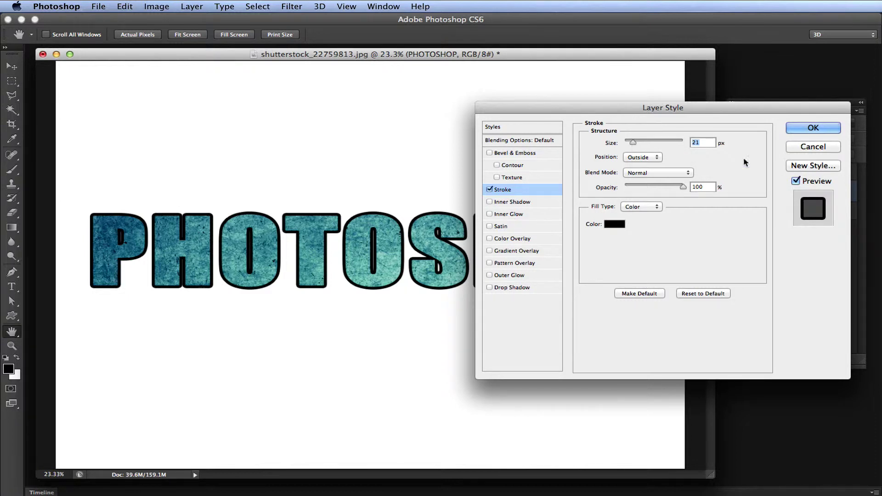
# Enable a red Outer Glow with Normal blending, 30% spread and 65 px size.
pyautogui.click(507, 275)
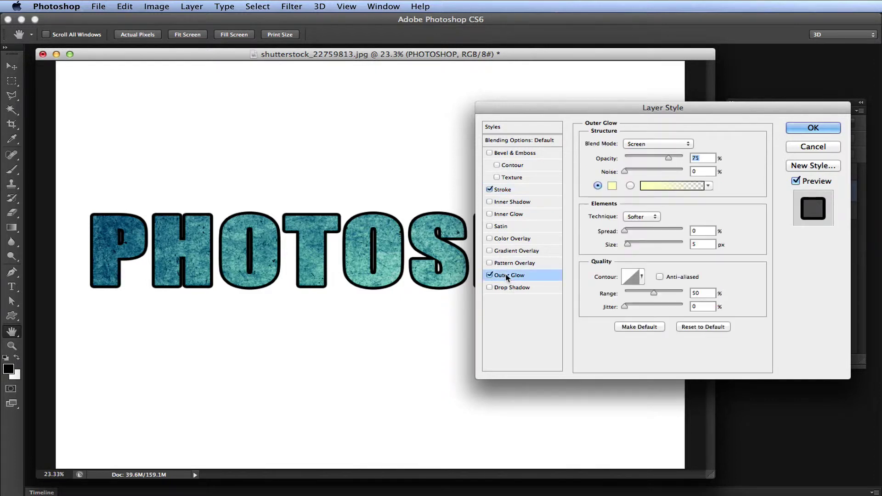
pyautogui.click(612, 186)
pyautogui.click(523, 252)
pyautogui.moveTo(503, 255); pyautogui.dragTo(515, 248)
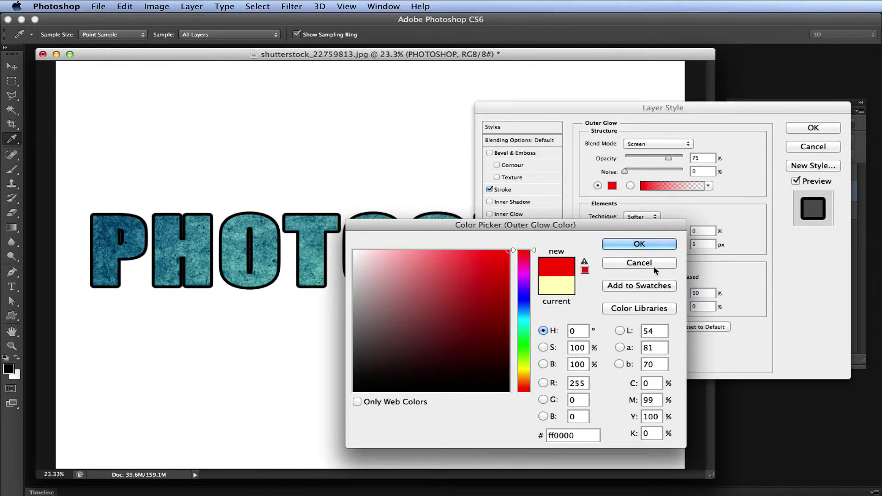
pyautogui.click(657, 246)
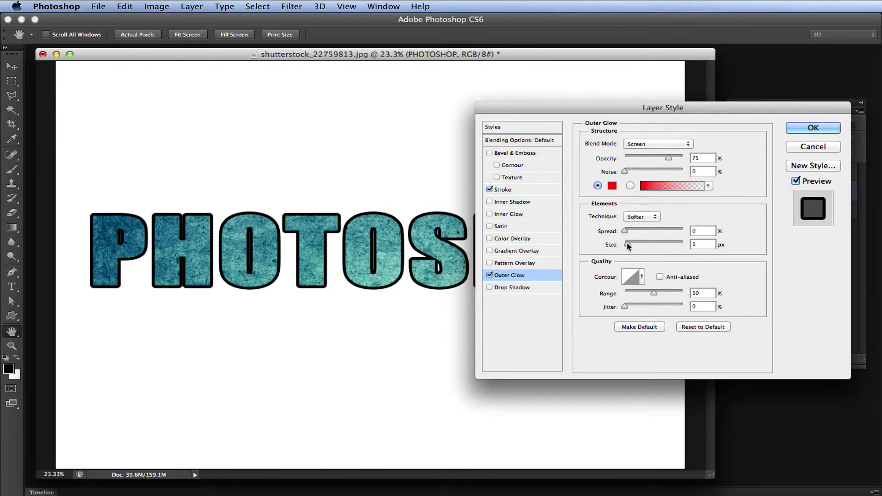
pyautogui.moveTo(626, 242); pyautogui.dragTo(641, 230)
pyautogui.click(648, 144)
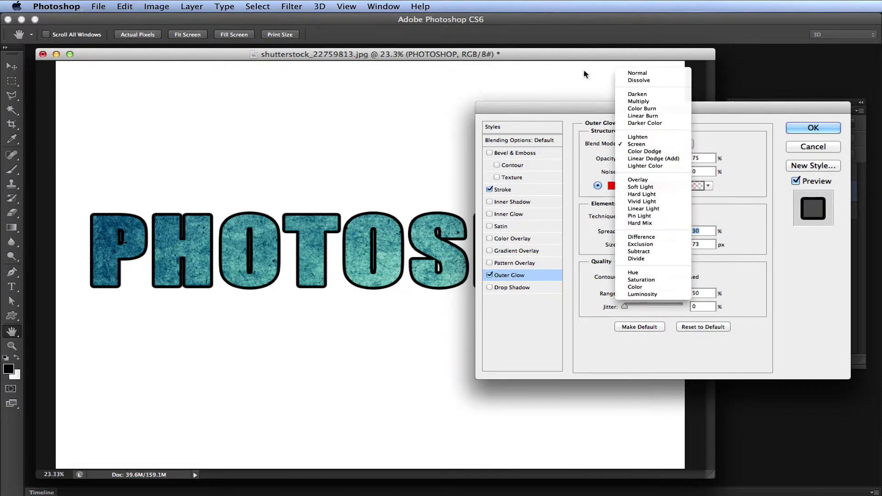
pyautogui.click(649, 70)
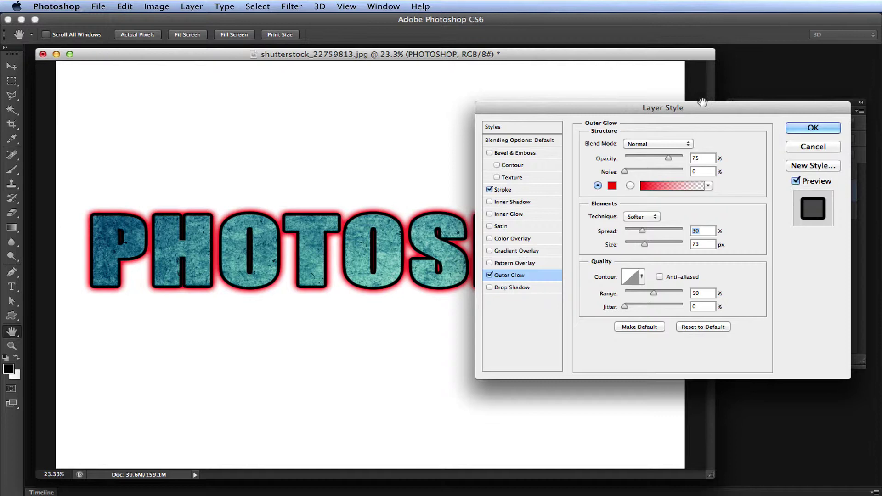
pyautogui.moveTo(703, 102); pyautogui.dragTo(743, 270)
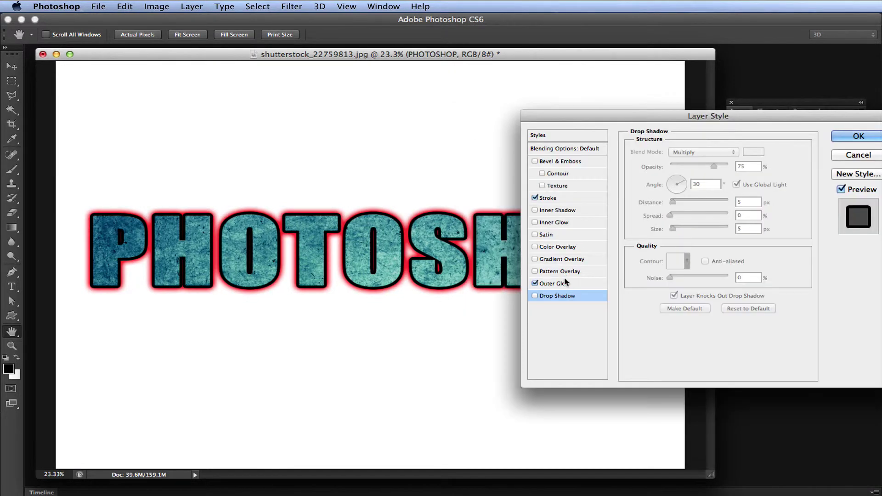
pyautogui.click(567, 284)
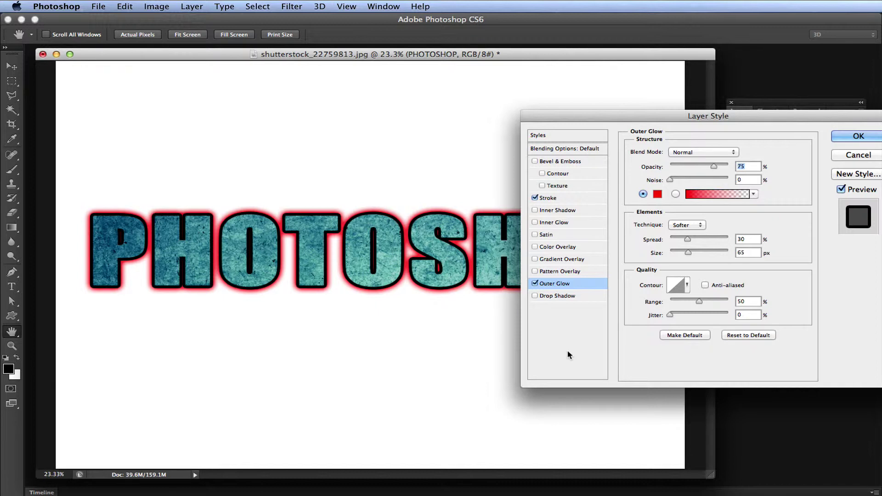
# Add a Normal-mode Drop Shadow with 84 px size and 79 px distance.
pyautogui.click(534, 297)
pyautogui.click(706, 153)
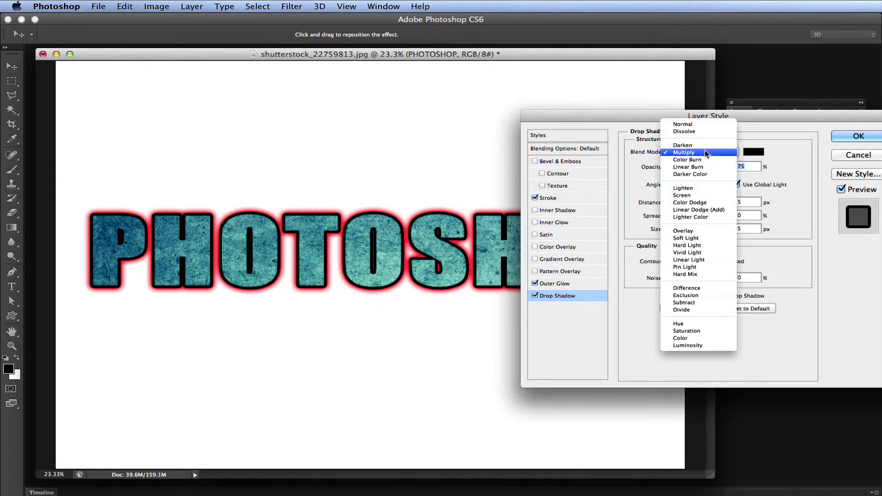
pyautogui.click(697, 123)
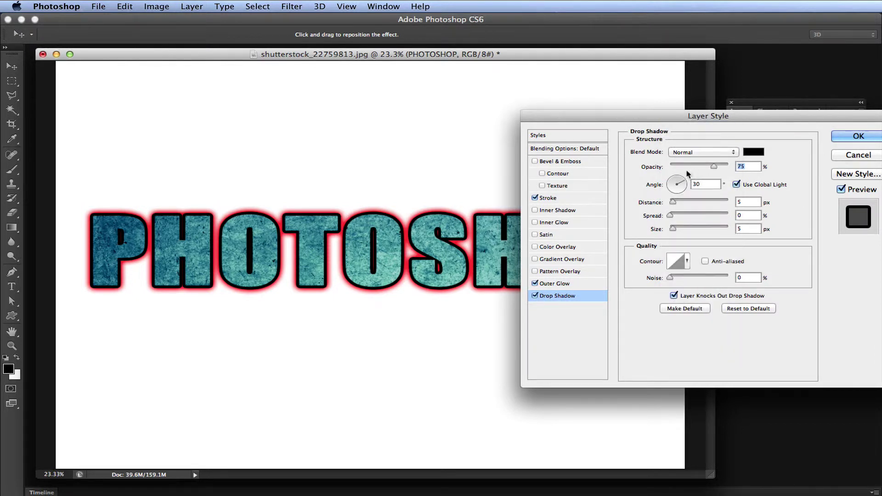
pyautogui.moveTo(672, 228); pyautogui.dragTo(693, 229)
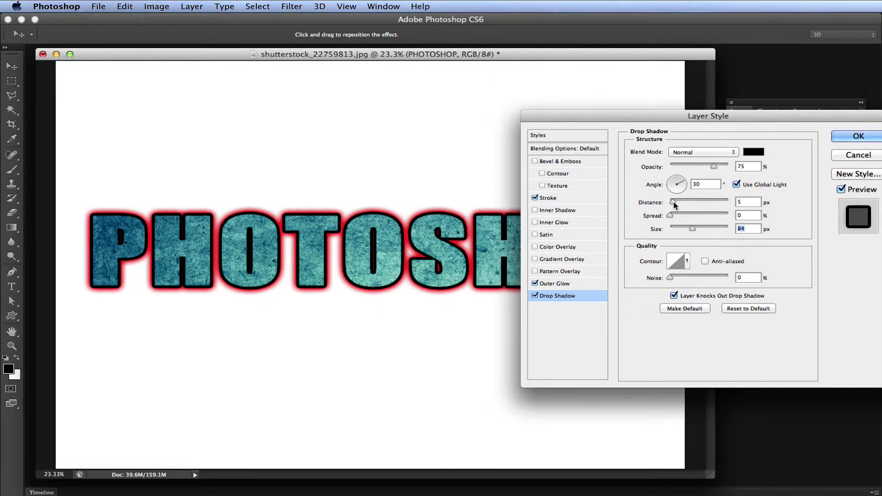
pyautogui.moveTo(673, 200); pyautogui.dragTo(708, 206)
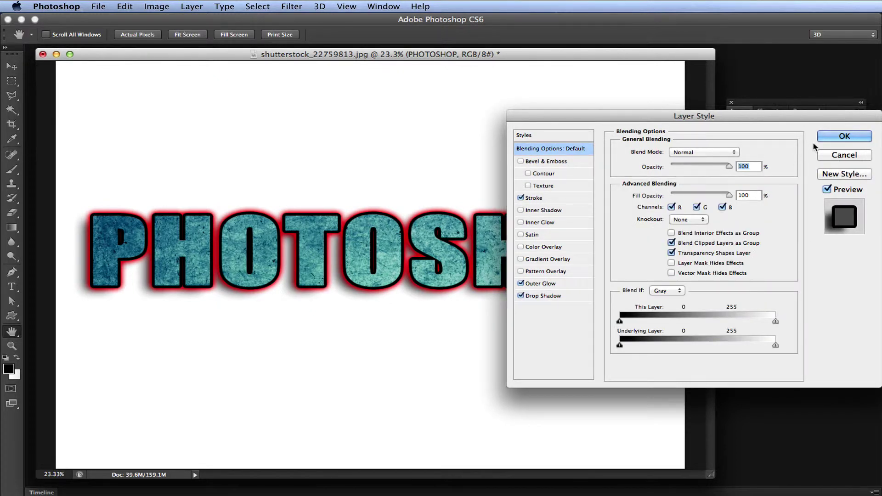
# Apply the Stroke, Outer Glow and Drop Shadow styles, then reposition the text and its clipped texture.
pyautogui.click(827, 137)
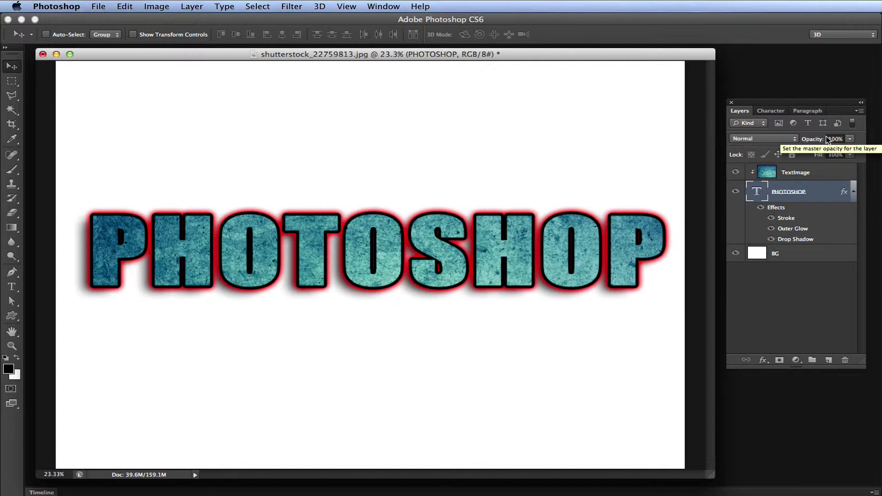
pyautogui.moveTo(515, 242)
pyautogui.mouseDown()
pyautogui.moveTo(508, 147)
pyautogui.moveTo(514, 367)
pyautogui.moveTo(523, 231)
pyautogui.moveTo(514, 139)
pyautogui.moveTo(517, 270)
pyautogui.moveTo(517, 233)
pyautogui.moveTo(517, 242)
pyautogui.mouseUp()
pyautogui.hotkey('alt', ']')
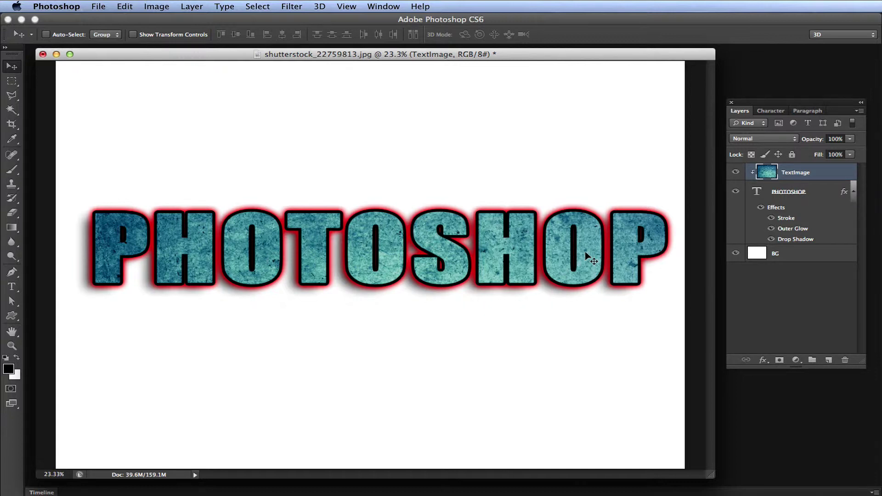
pyautogui.moveTo(586, 253); pyautogui.dragTo(547, 256)
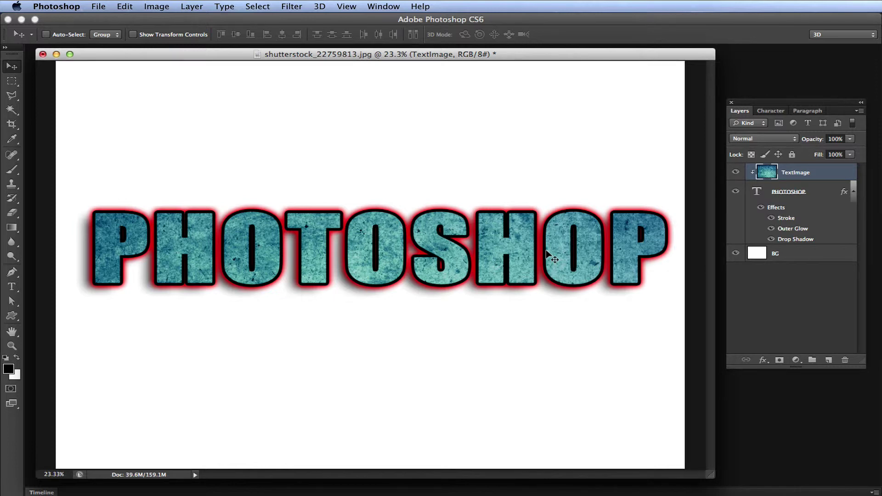
# Select the PHOTOSHOP and TextImage layers, merge them with Layer > Merge Layers, and move the result.
pyautogui.keyDown('shift'); pyautogui.click(823, 187); pyautogui.keyUp('shift')
pyautogui.click(157, 6)
pyautogui.click(202, 5)
pyautogui.click(202, 5)
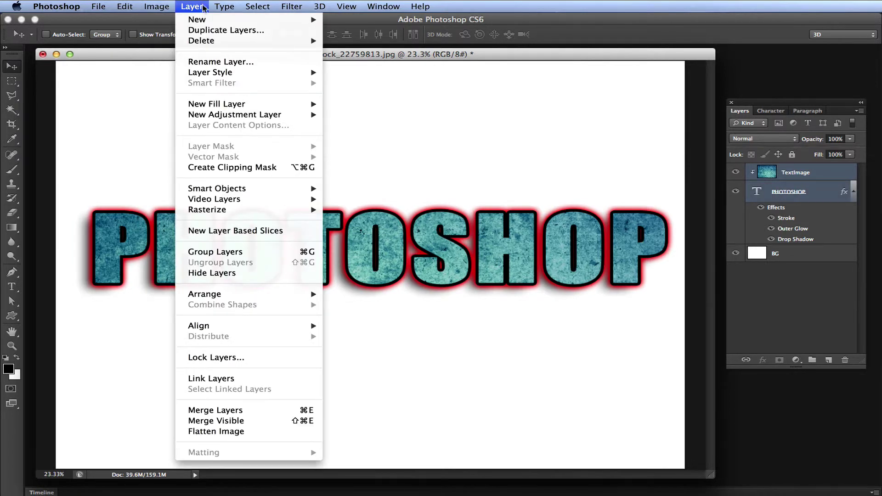
pyautogui.click(239, 411)
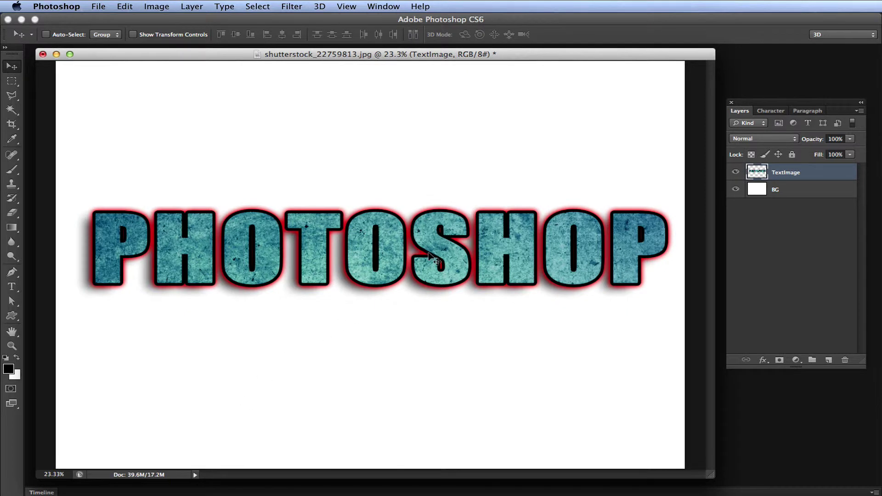
pyautogui.press('super+z')
pyautogui.press('super+z')
pyautogui.moveTo(429, 254); pyautogui.dragTo(435, 279)
# Undo the merge and copy the PHOTOSHOP layer's Stroke, Outer Glow and Drop Shadow style.
pyautogui.hotkey('ctrl', 'z')
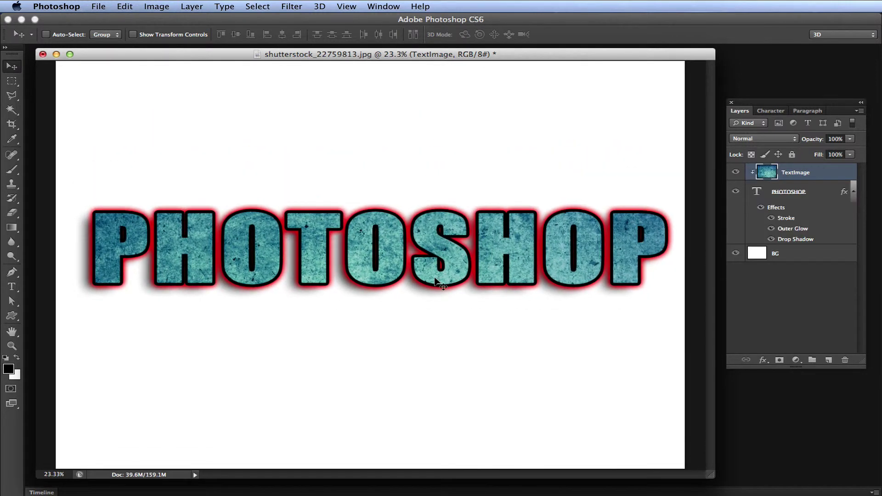
pyautogui.click(816, 197)
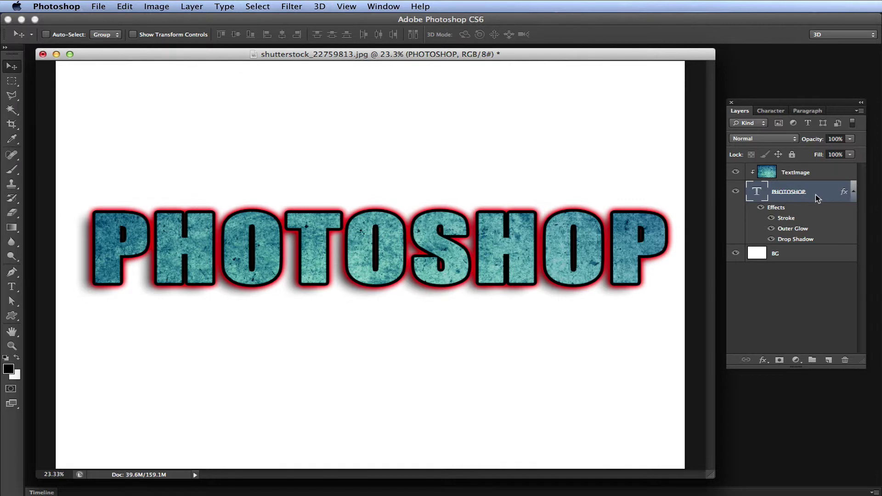
pyautogui.rightClick(816, 195)
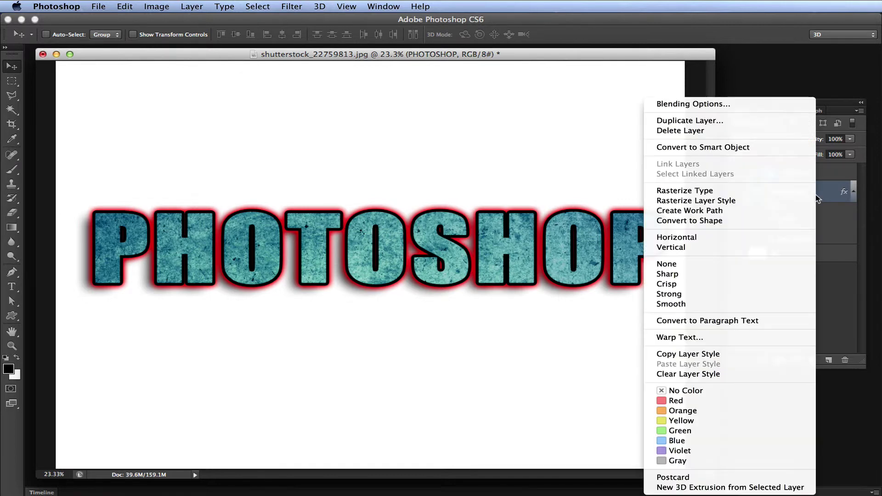
pyautogui.click(770, 359)
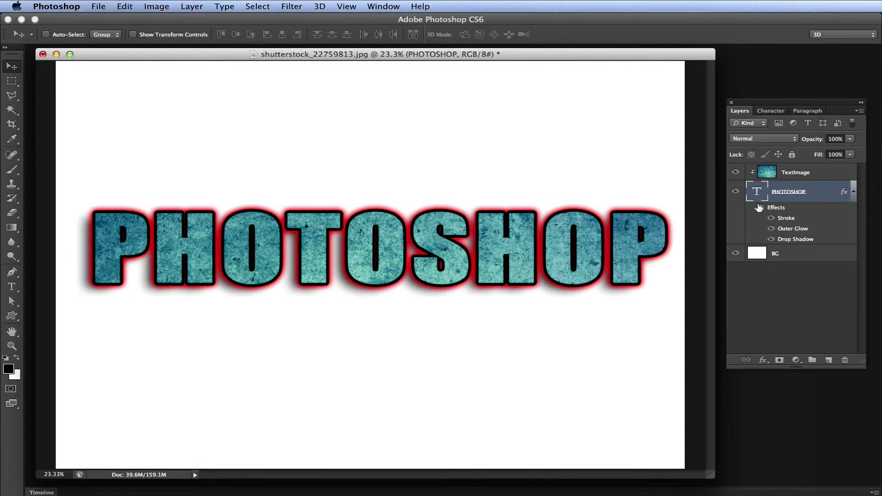
# Hide the text effects, merge text and texture via Layer > Merge Layers, and recentre the word.
pyautogui.click(759, 208)
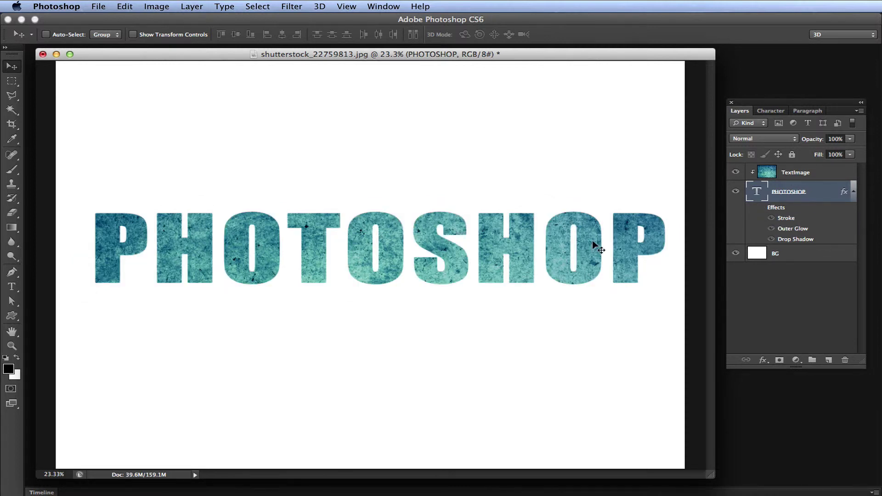
pyautogui.moveTo(588, 237)
pyautogui.mouseDown()
pyautogui.moveTo(581, 230)
pyautogui.moveTo(588, 241)
pyautogui.mouseUp()
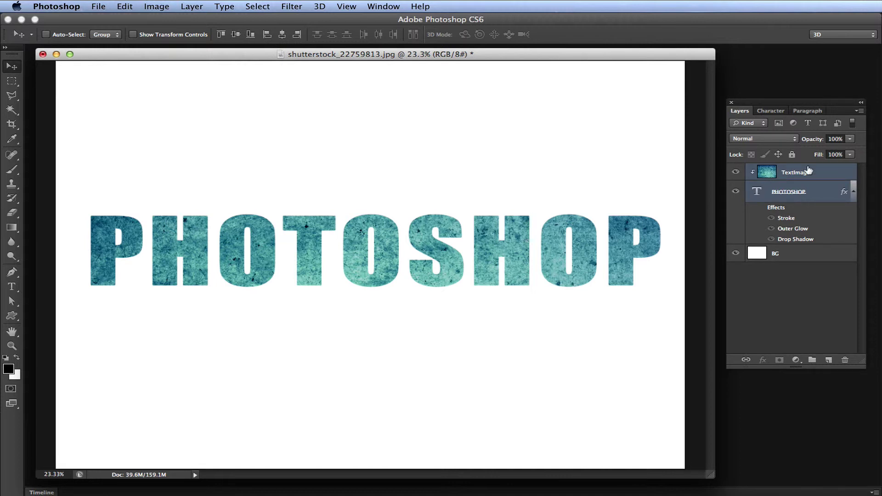
pyautogui.press('super+e')
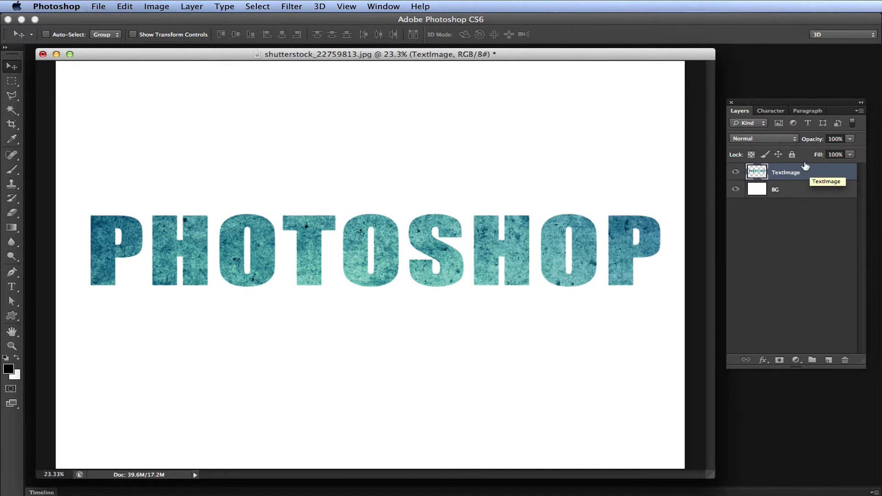
pyautogui.press('super+z')
pyautogui.click(192, 7)
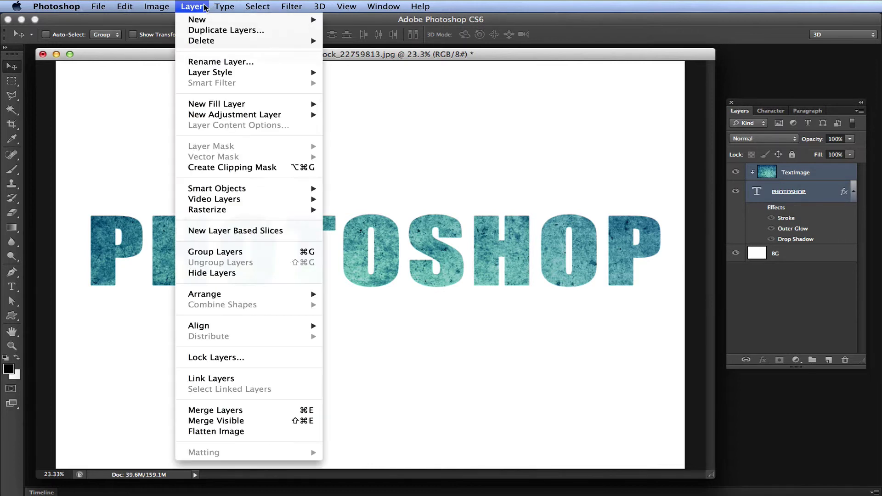
pyautogui.click(252, 407)
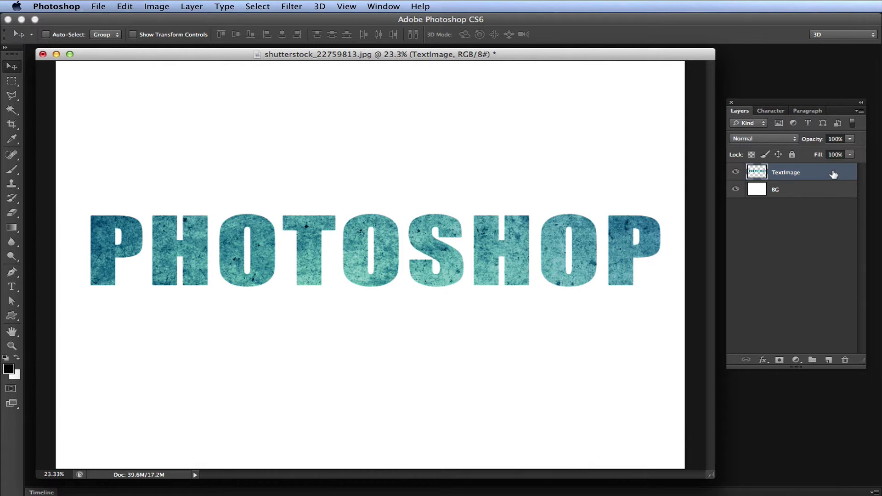
pyautogui.moveTo(449, 250); pyautogui.dragTo(453, 225)
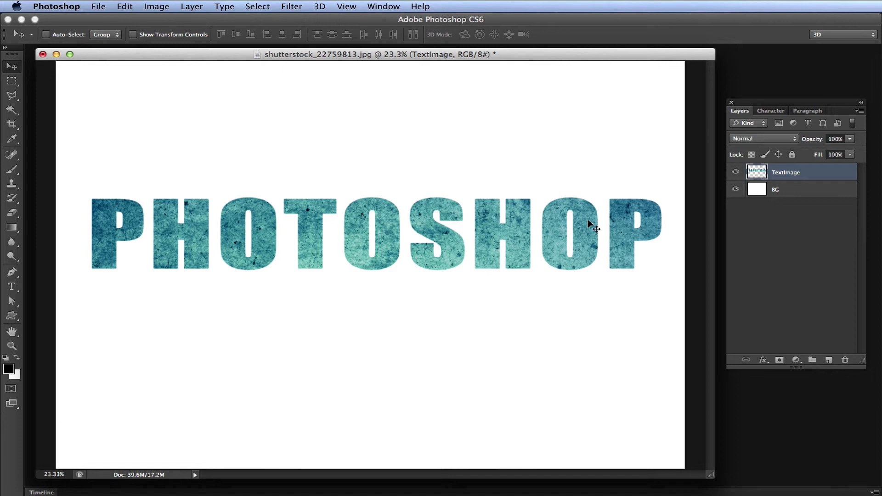
# Paste the copied stroke, outer glow and drop shadow style onto TextImage, then nudge the word down.
pyautogui.rightClick(822, 174)
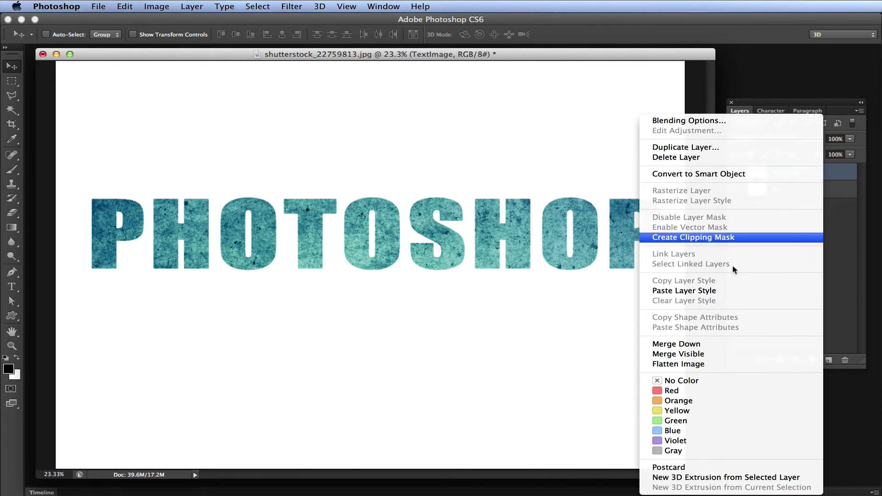
pyautogui.click(718, 294)
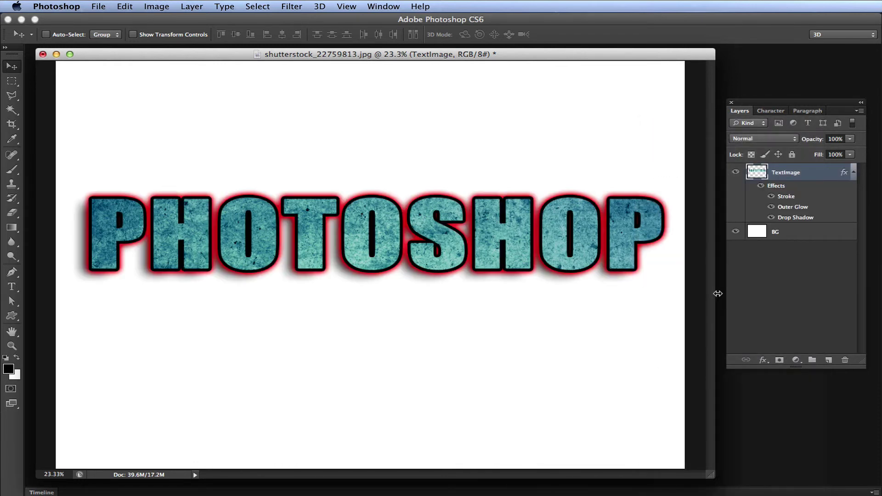
pyautogui.moveTo(500, 223)
pyautogui.mouseDown()
pyautogui.moveTo(503, 246)
pyautogui.moveTo(503, 235)
pyautogui.mouseUp()
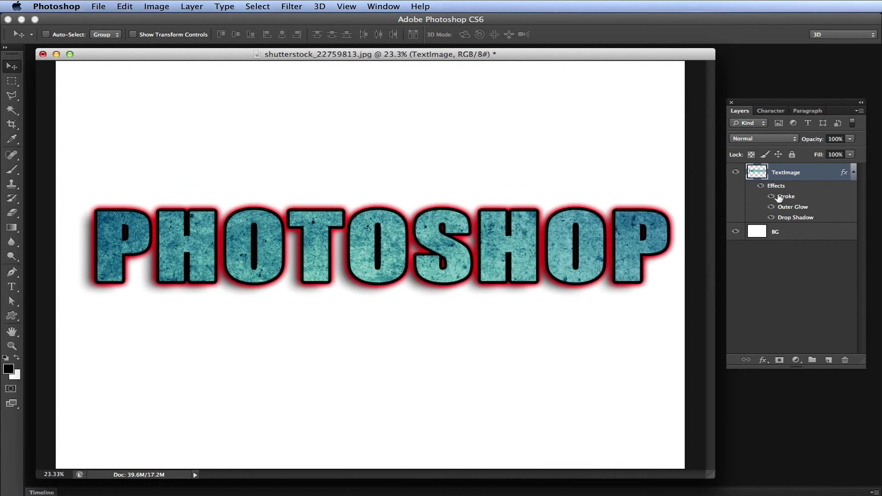
# Review TextImage's Outer Glow and enlarge it to 70 px.
pyautogui.doubleClick(816, 173)
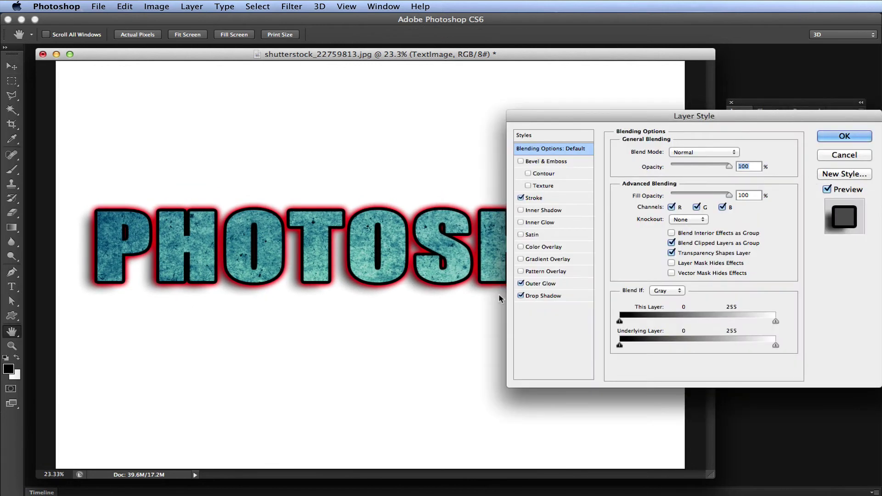
pyautogui.click(553, 284)
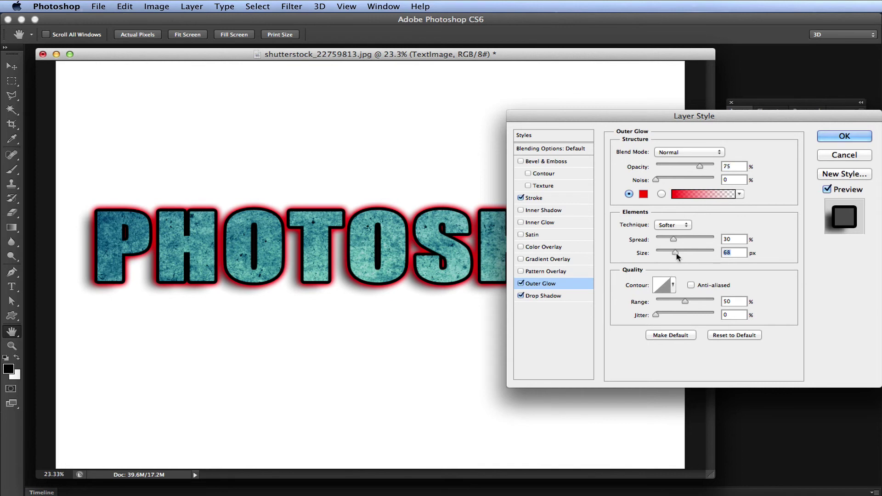
pyautogui.moveTo(674, 253)
pyautogui.mouseDown()
pyautogui.moveTo(696, 253)
pyautogui.moveTo(667, 254)
pyautogui.moveTo(675, 252)
pyautogui.mouseUp()
pyautogui.click(850, 159)
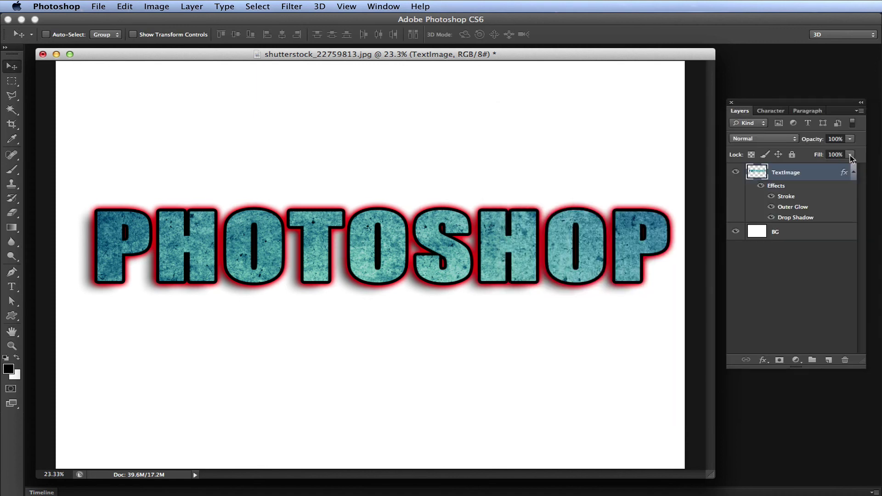